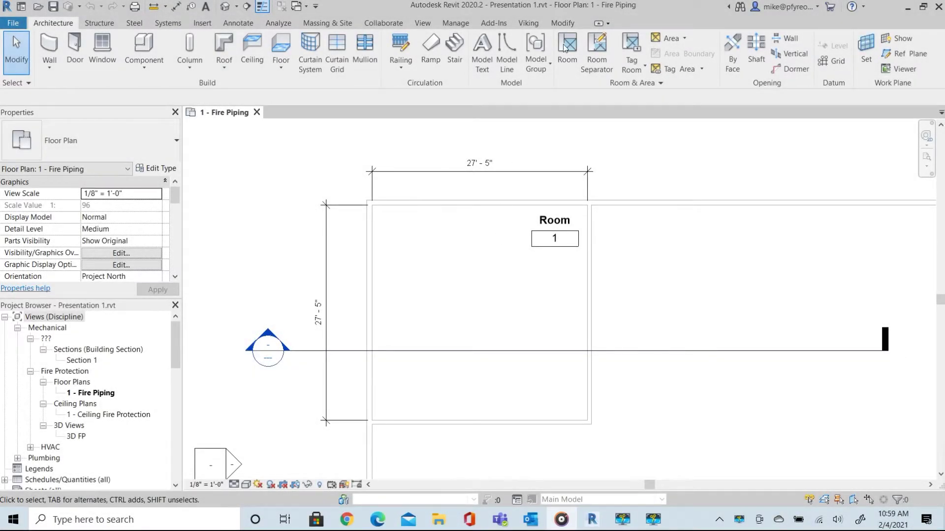
Show the Viking tools, open the Ceiling Fire Protection and Fire Piping plans, and launch the sprinkler catalogue.
left_click(527, 24)
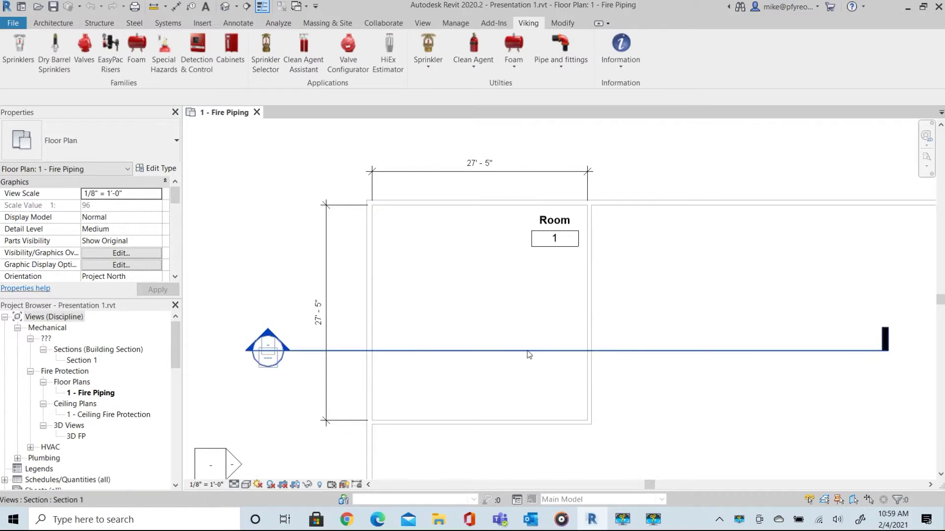
double_click(104, 415)
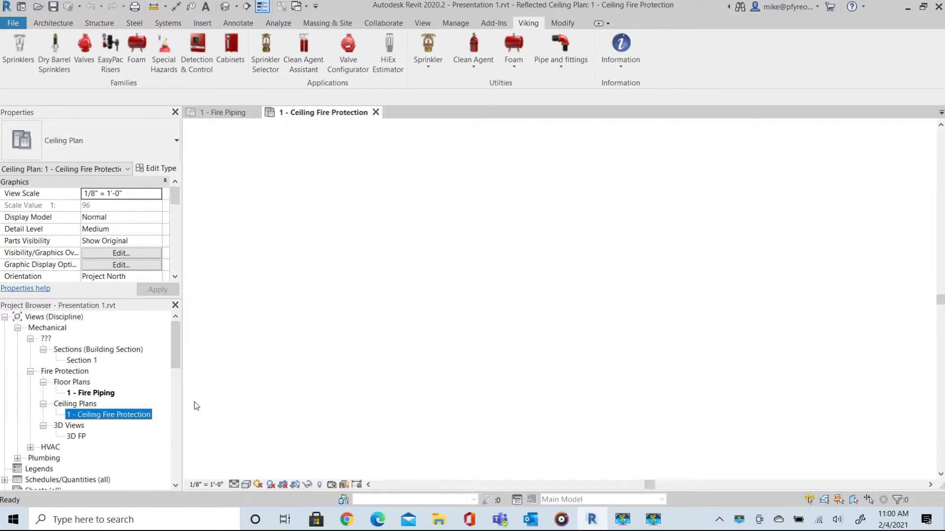
left_click(94, 393)
double_click(93, 394)
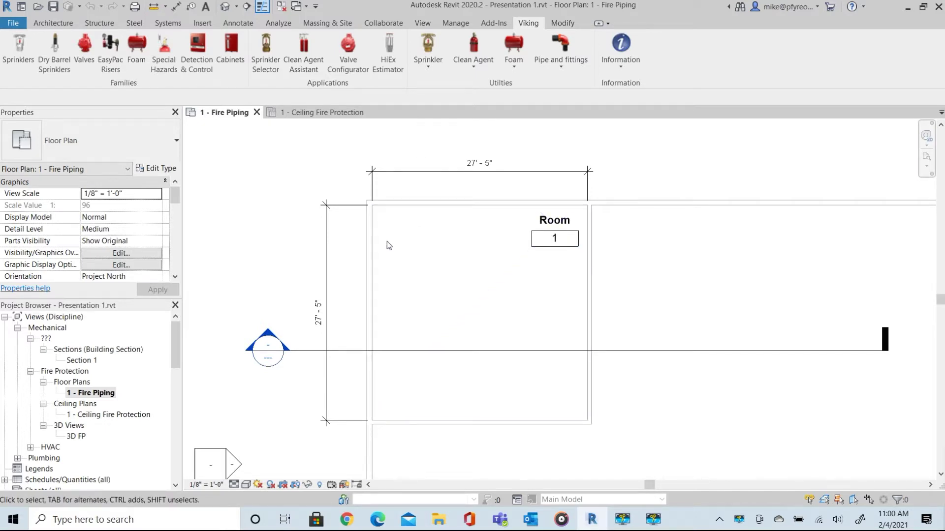
left_click(23, 54)
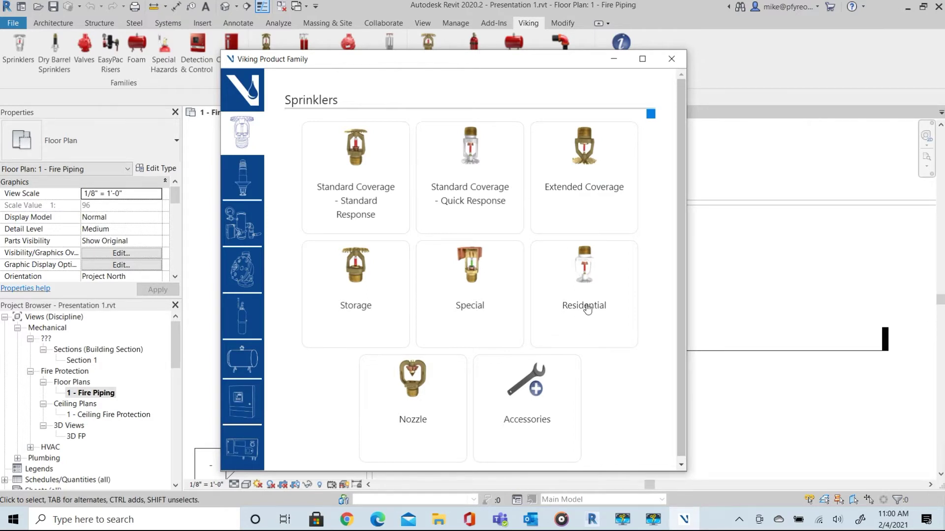
Browse the Standard Coverage - Standard Response sprinkler family types in the Viking catalogue.
left_click(357, 191)
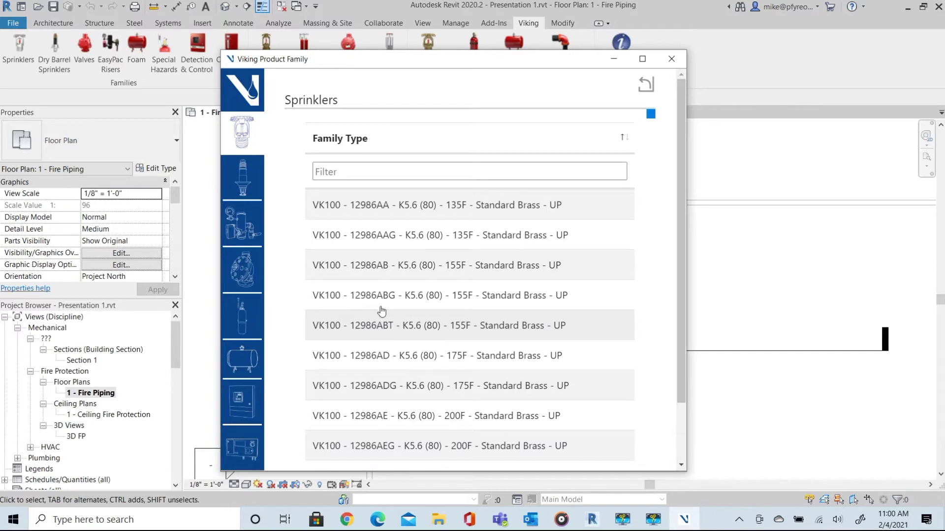
scroll(402, 309, "down", 2)
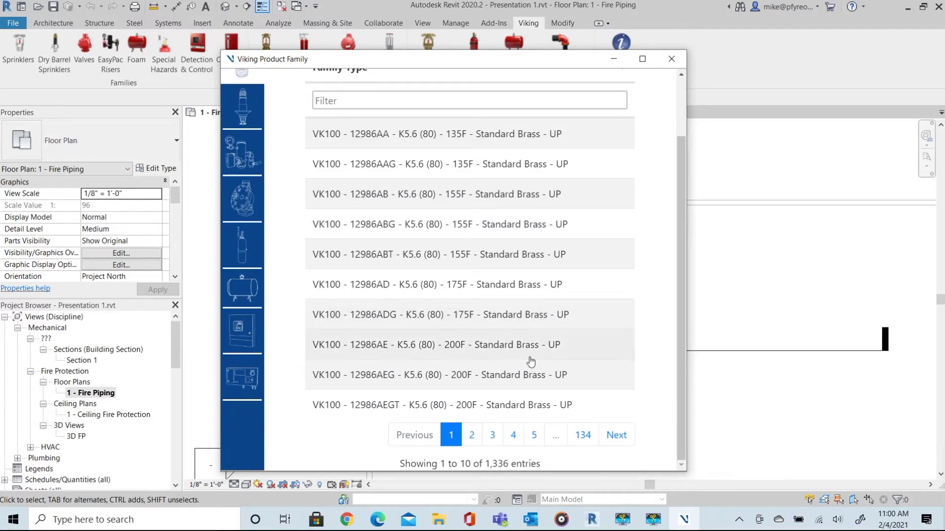
scroll(531, 306, "up", 2)
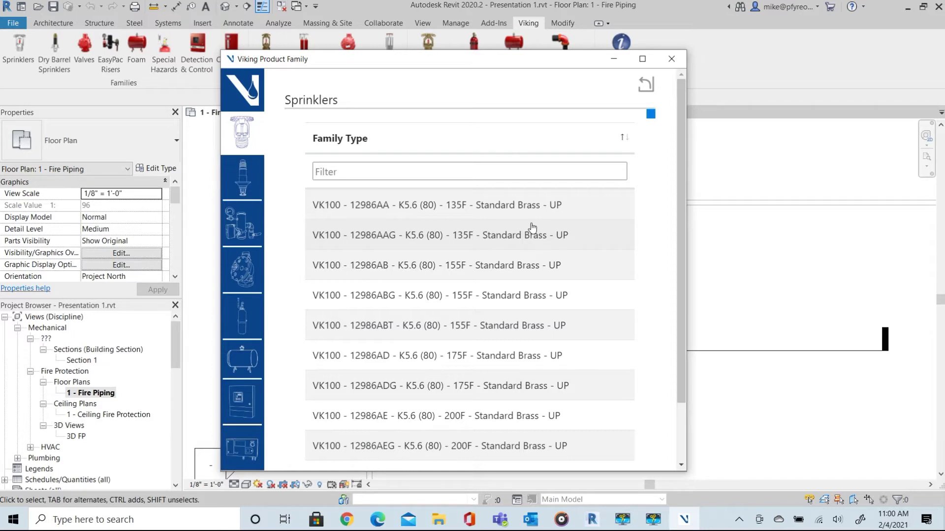
left_click(348, 171)
Try the filter terms pd, hsw, vsw and up on the sprinkler type list.
left_click(348, 171)
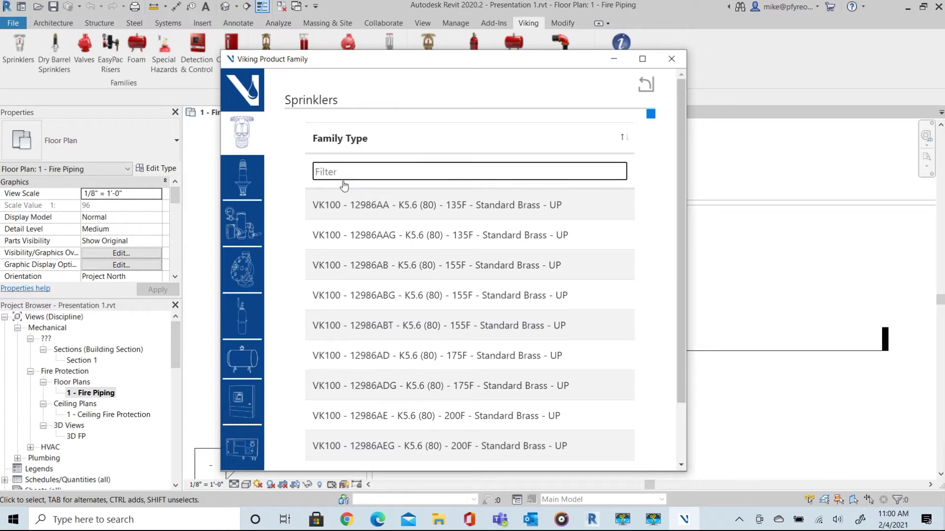
type("pd")
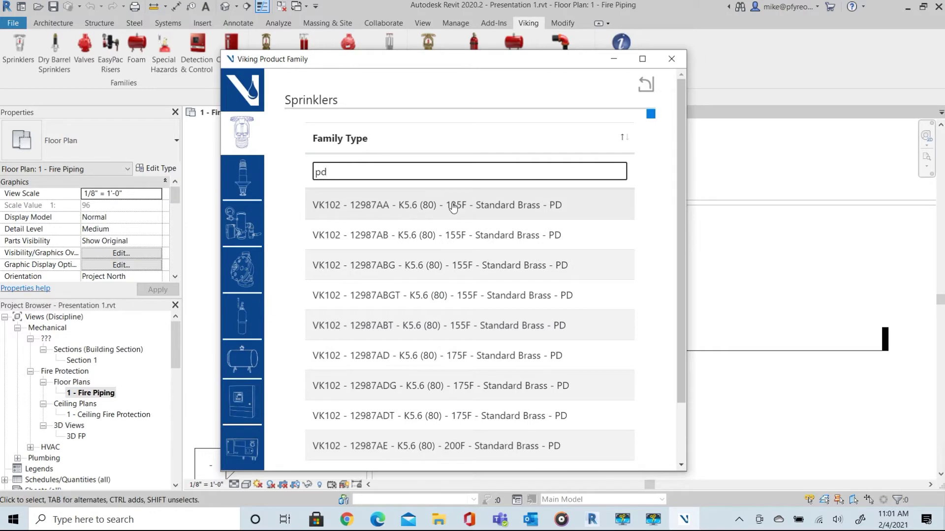
key("BackSpace")
key("BackSpace")
type("hsw")
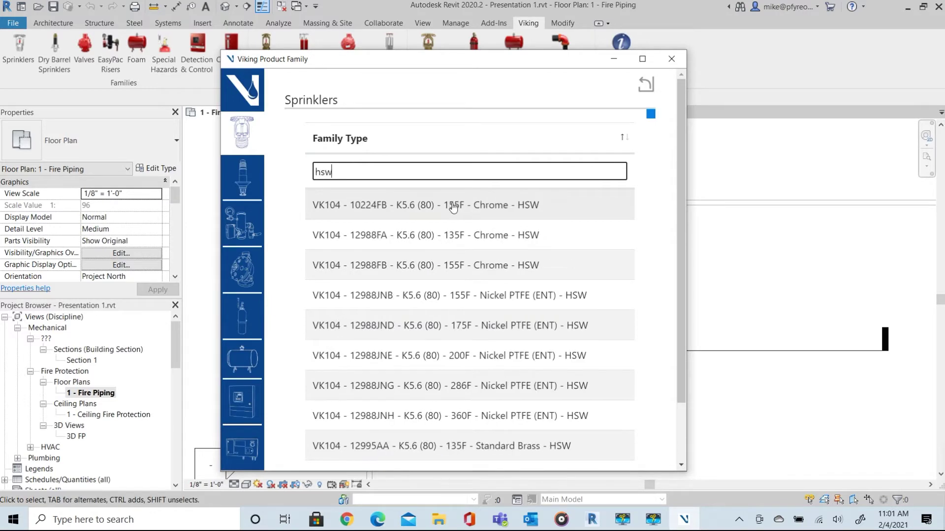
key("BackSpace")
key("BackSpace")
key("BackSpace")
type("vsw")
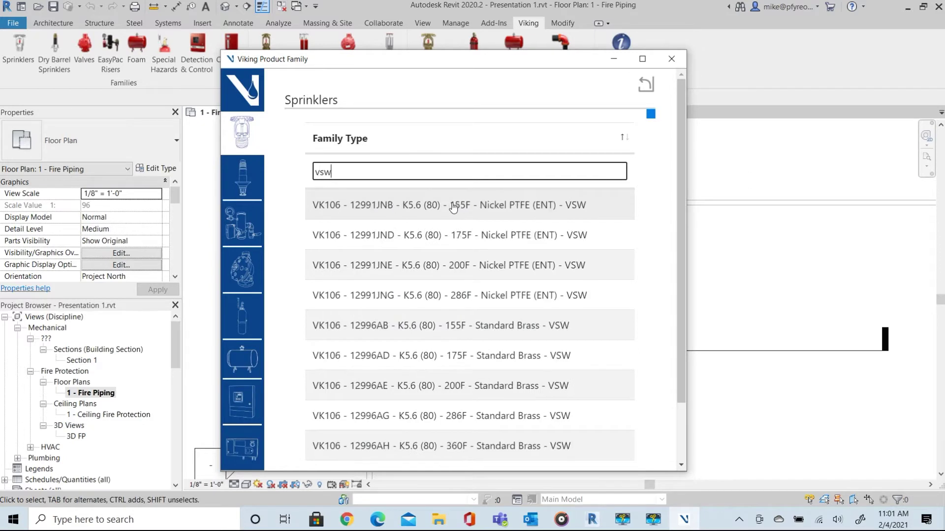
key("BackSpace")
key("BackSpace")
key("BackSpace")
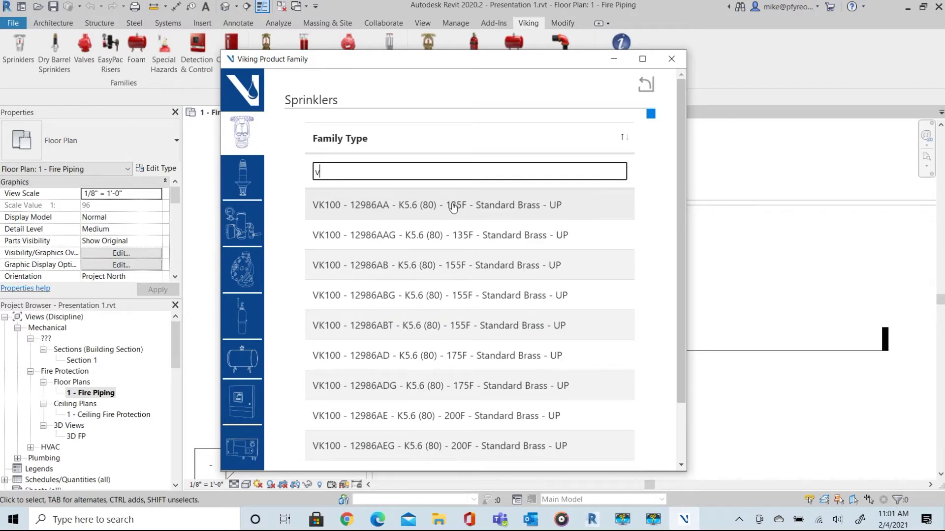
type("up")
key("BackSpace")
key("BackSpace")
Filter the list with 'pd 155 ch 1021' and choose the VK1021 - 19927FB chrome type.
type("pd")
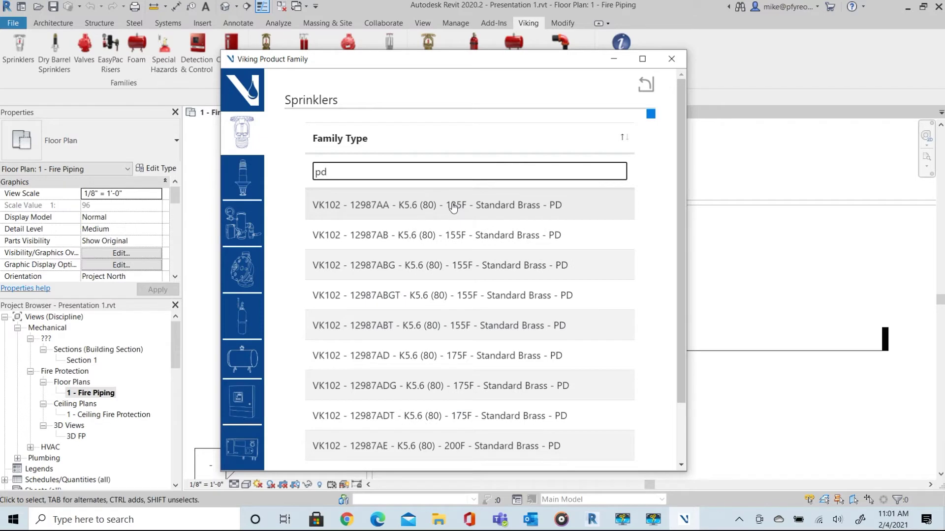
type(" 155")
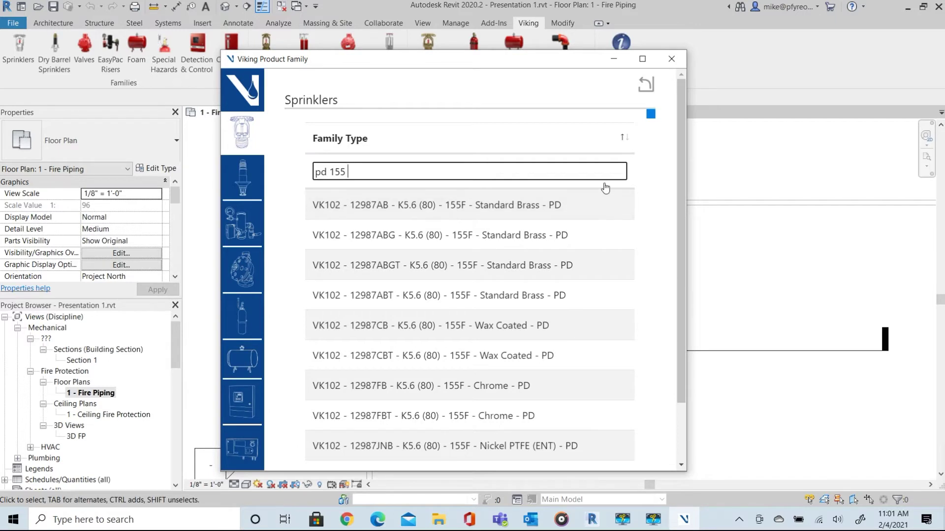
type(" ch")
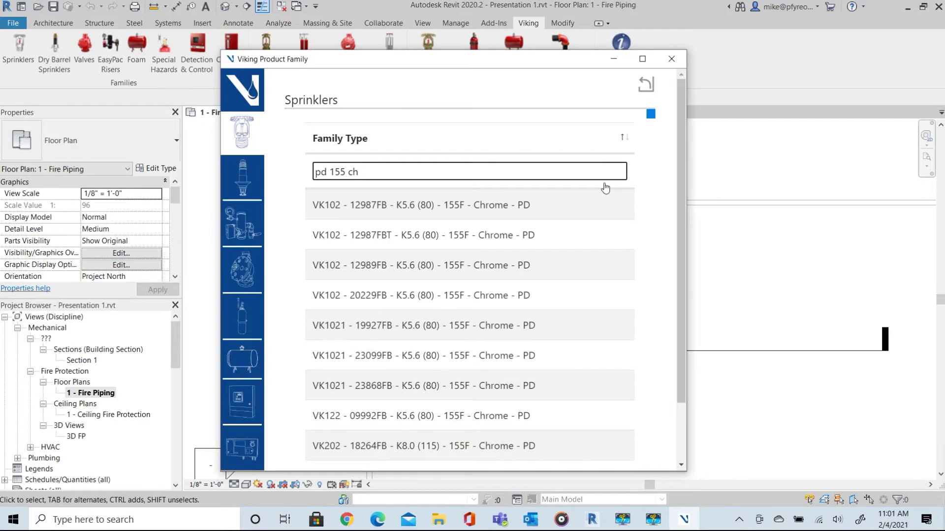
scroll(541, 251, "down", 2)
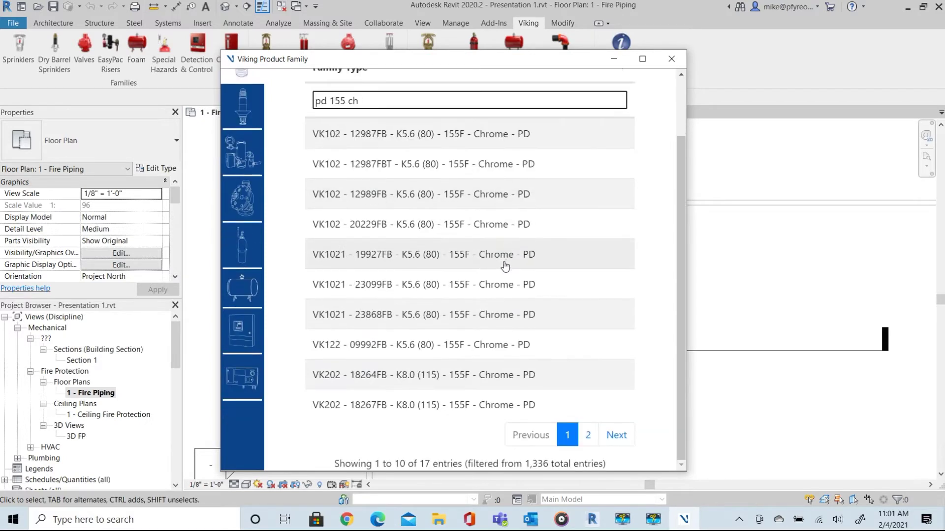
scroll(506, 265, "up", 1)
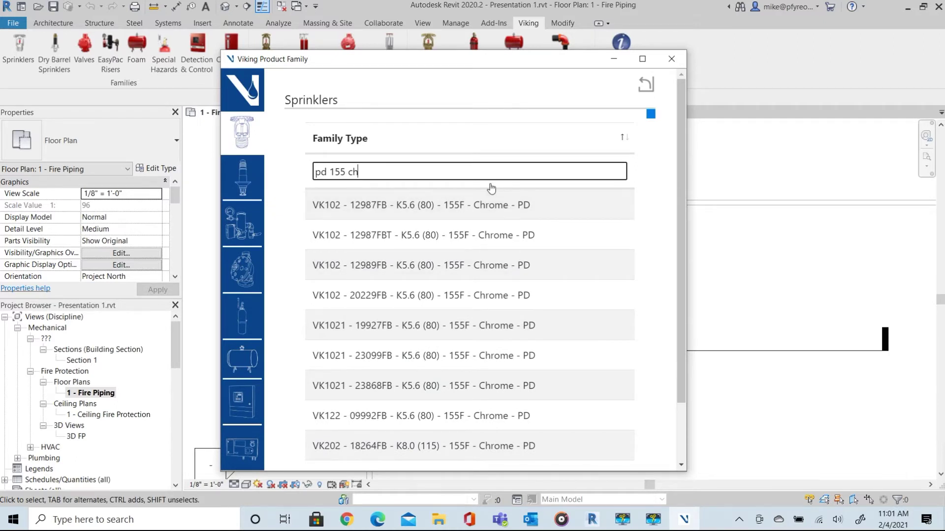
left_click_drag(368, 171, 268, 175)
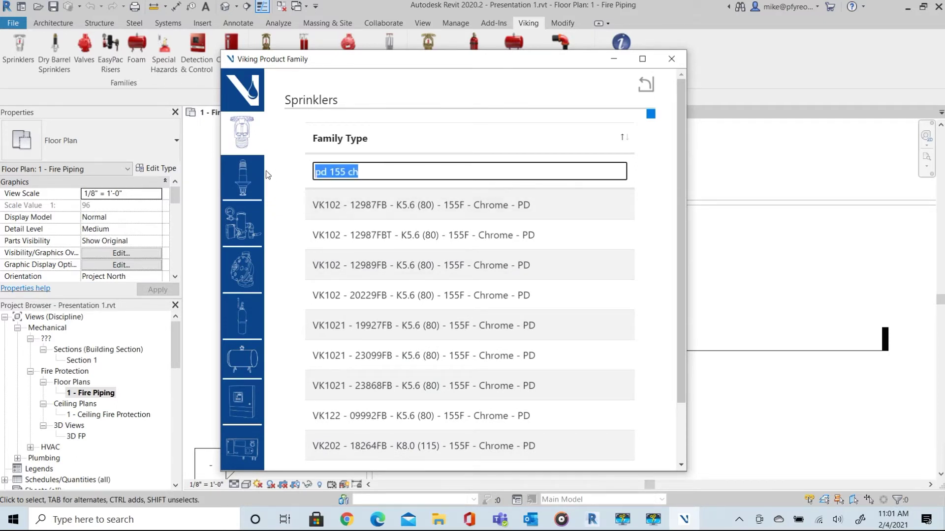
left_click(392, 173)
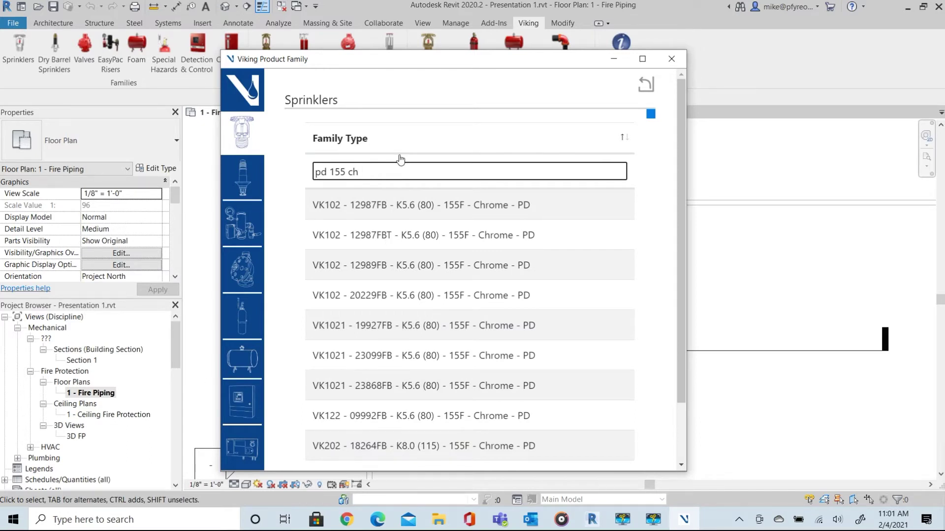
type("1021")
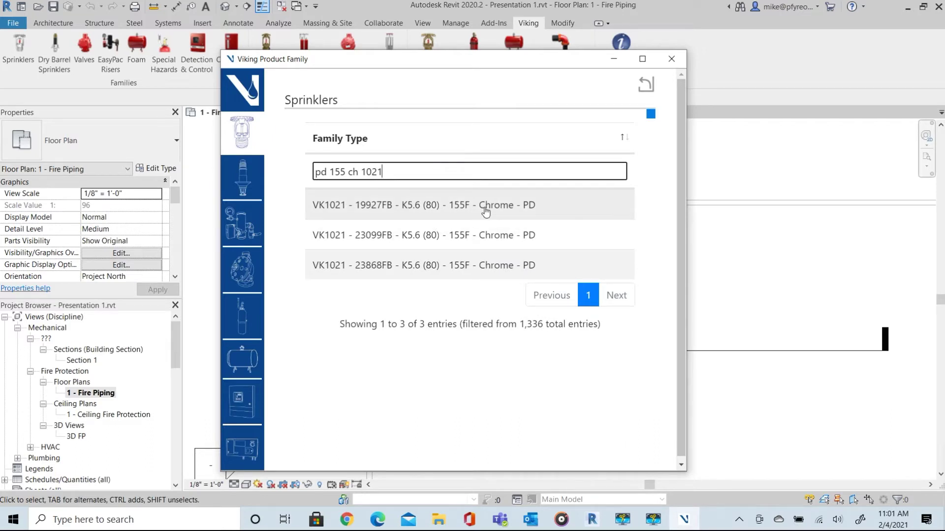
left_click(385, 207)
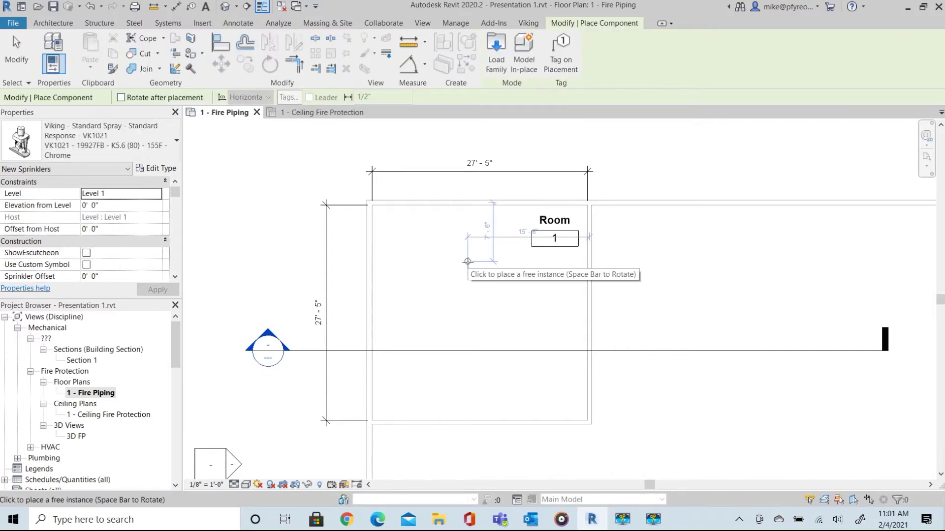
Set the sprinkler's Elevation from Level to 8' 0".
left_click(107, 206)
type("8")
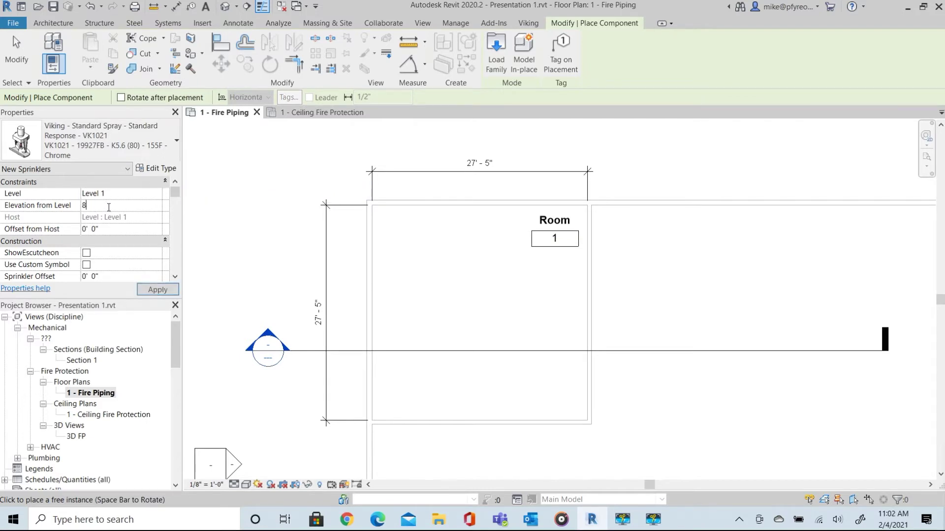
left_click(113, 230)
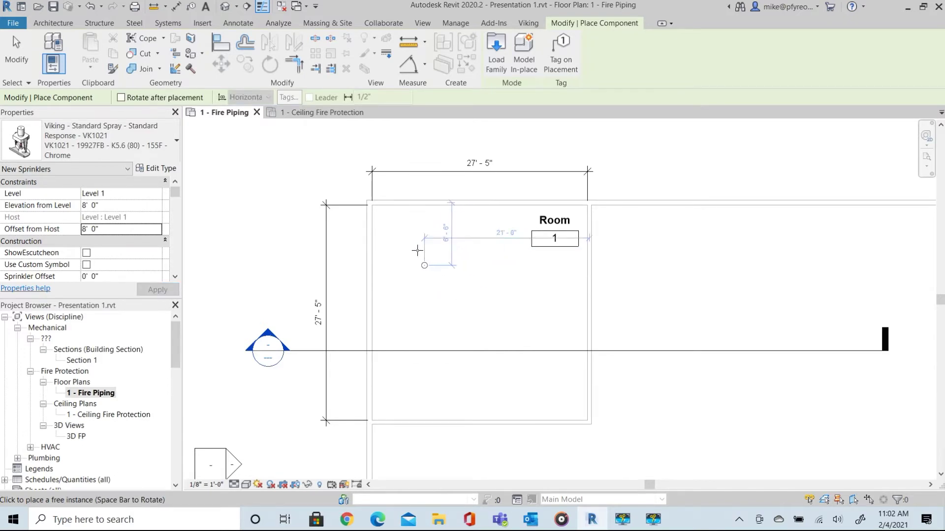
Place one VK1021 sprinkler inside Room 1, then zoom in and select it.
left_click(413, 251)
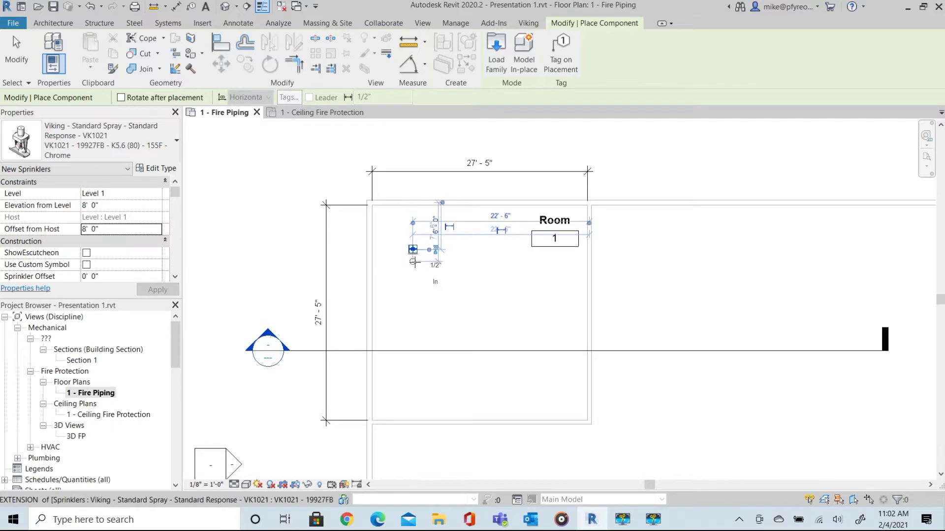
key("Escape")
key("Escape")
scroll(404, 254, "up", 3)
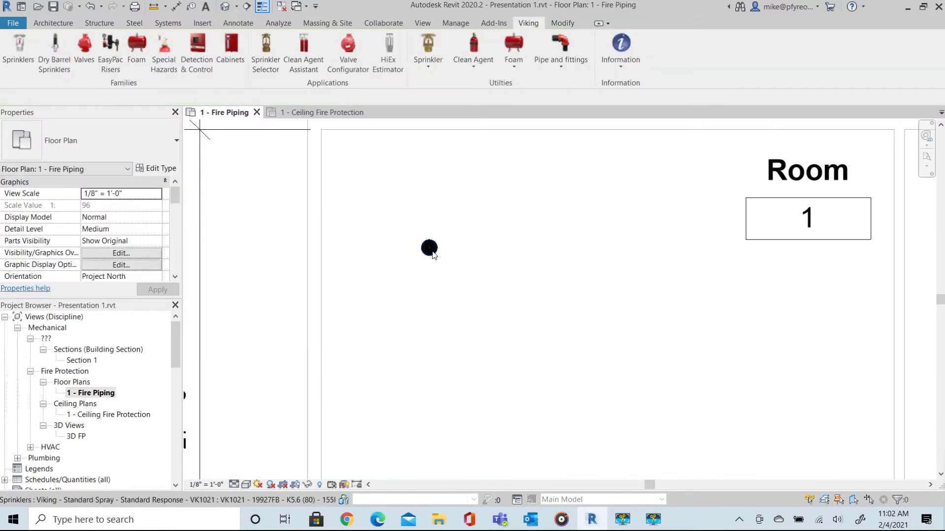
scroll(417, 261, "up", 2)
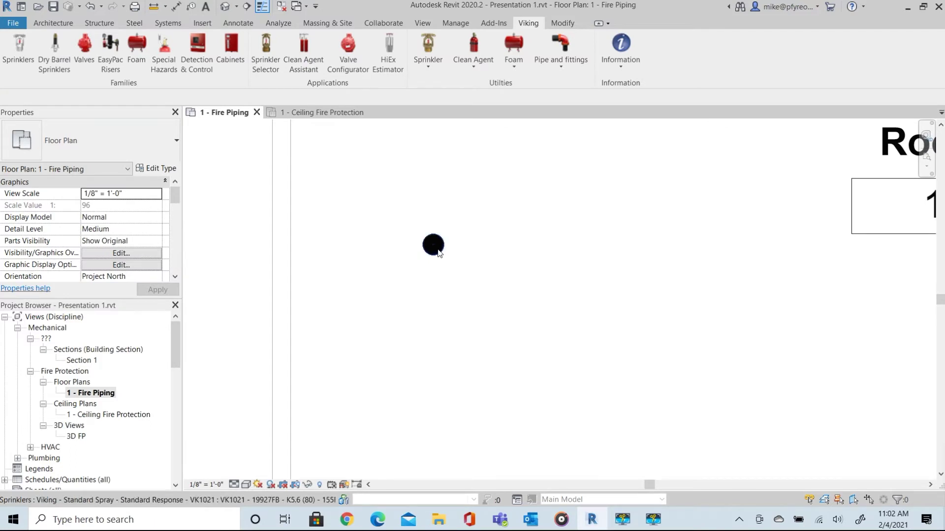
left_click(437, 250)
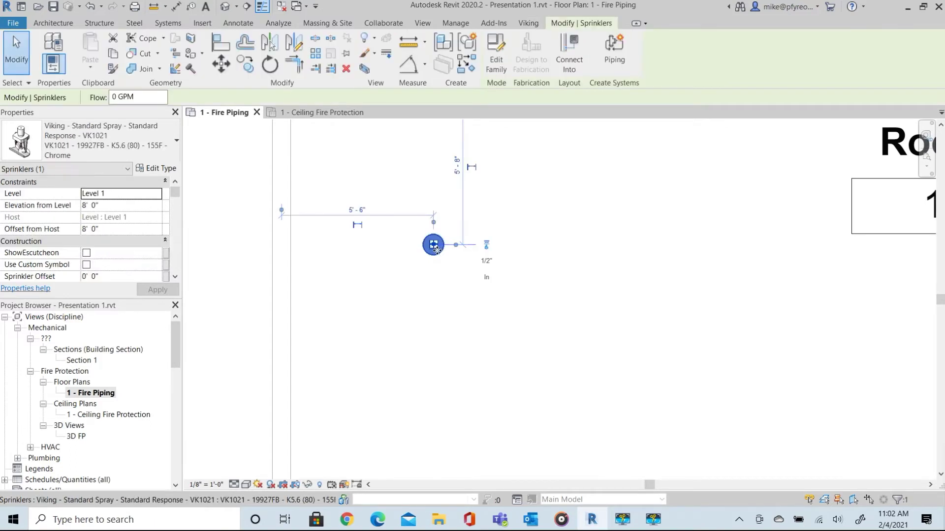
In the Ceiling Fire Protection plan, nudge the sprinkler up and left onto the grid, then return to Fire Piping.
double_click(104, 415)
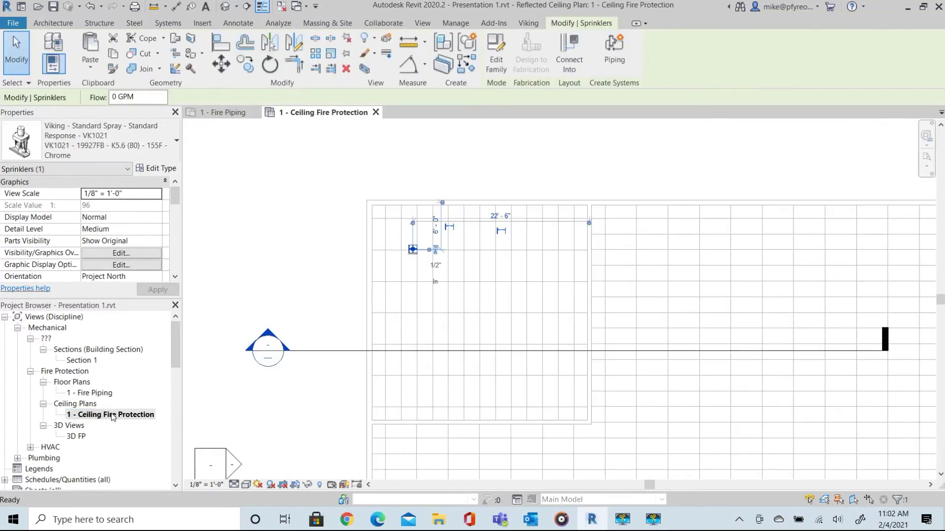
scroll(402, 252, "up", 4)
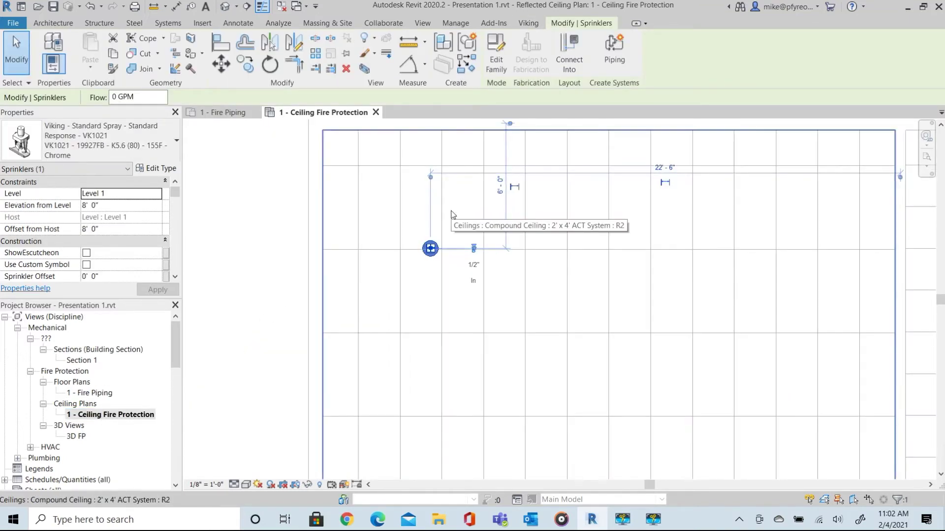
key("Up")
key("Up")
key("Up")
key("Up")
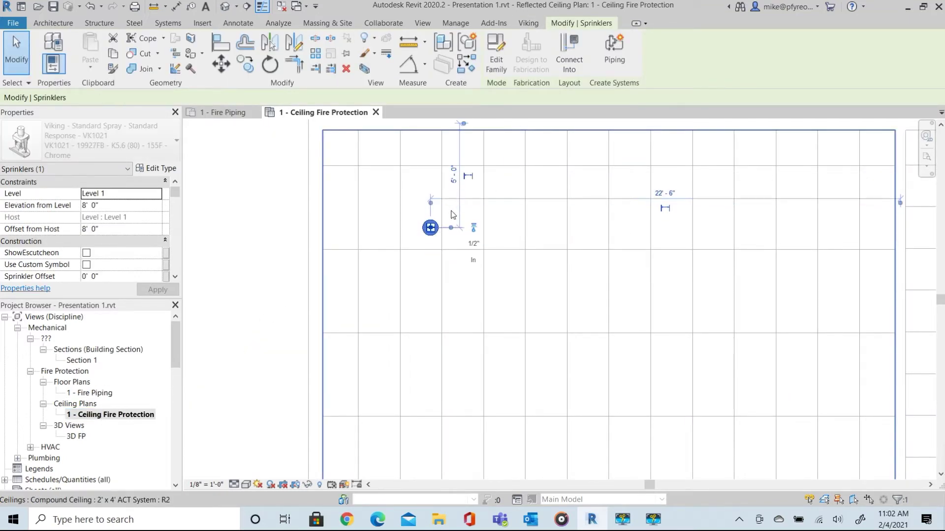
key("Left")
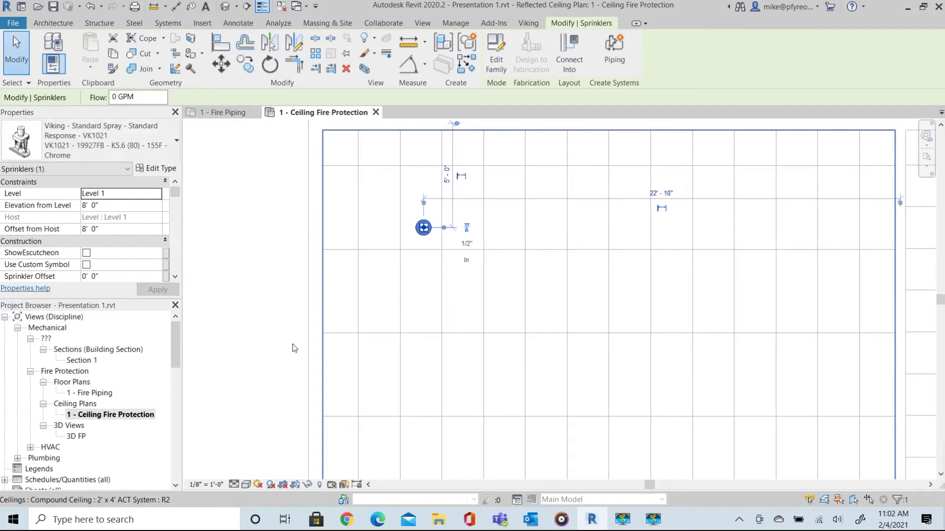
double_click(97, 393)
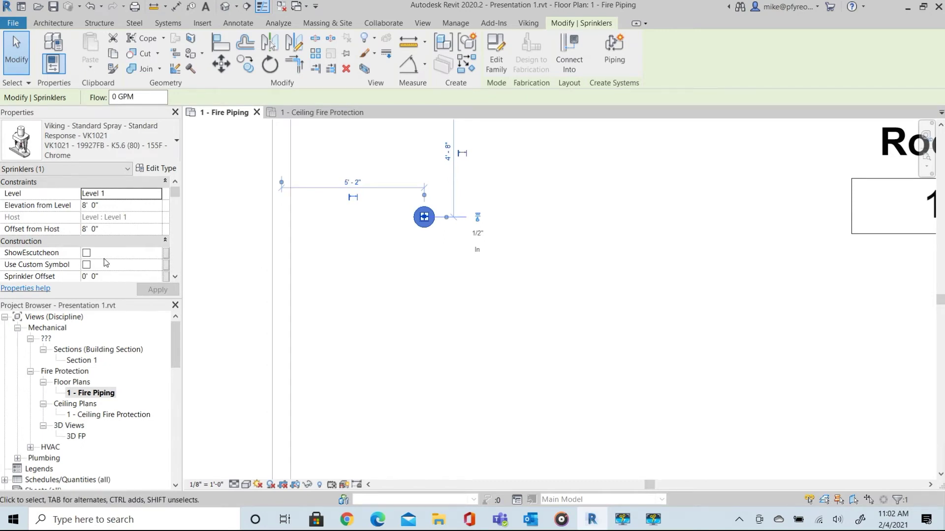
Enable 'Is on a Nipple' for the sprinkler and deselect it to see the drop symbol.
scroll(106, 260, "down", 1)
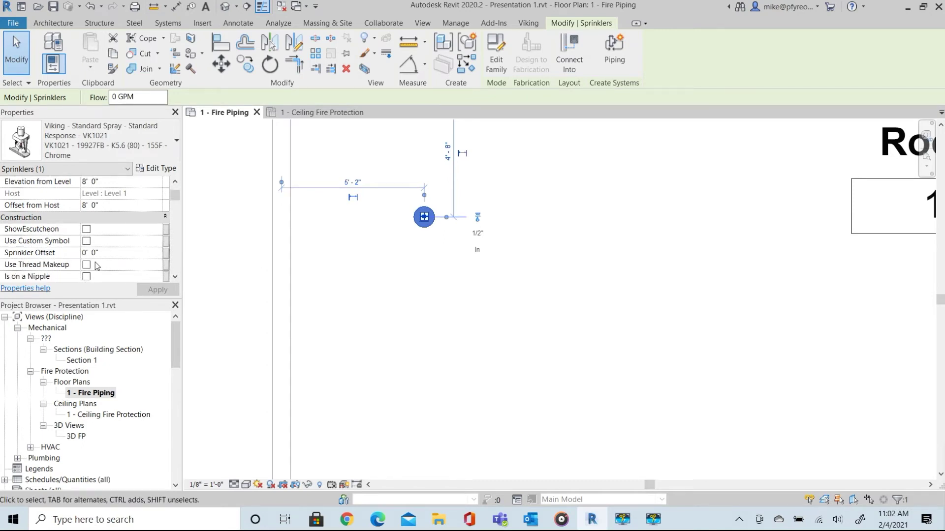
left_click(86, 277)
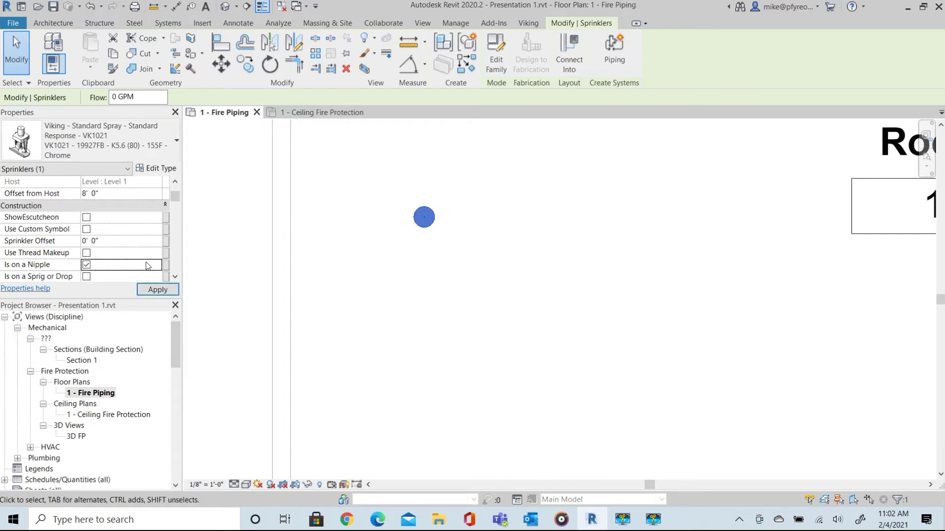
left_click(435, 245)
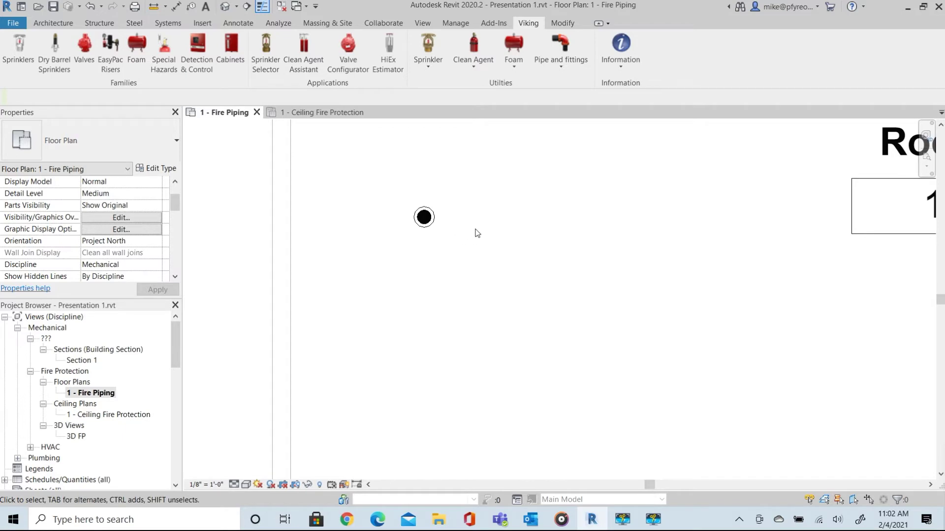
left_click(422, 48)
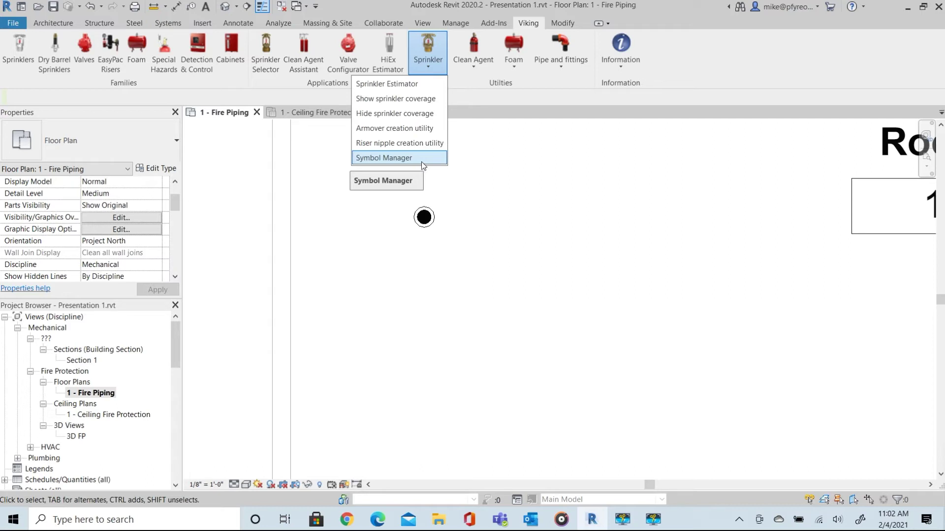
left_click(494, 154)
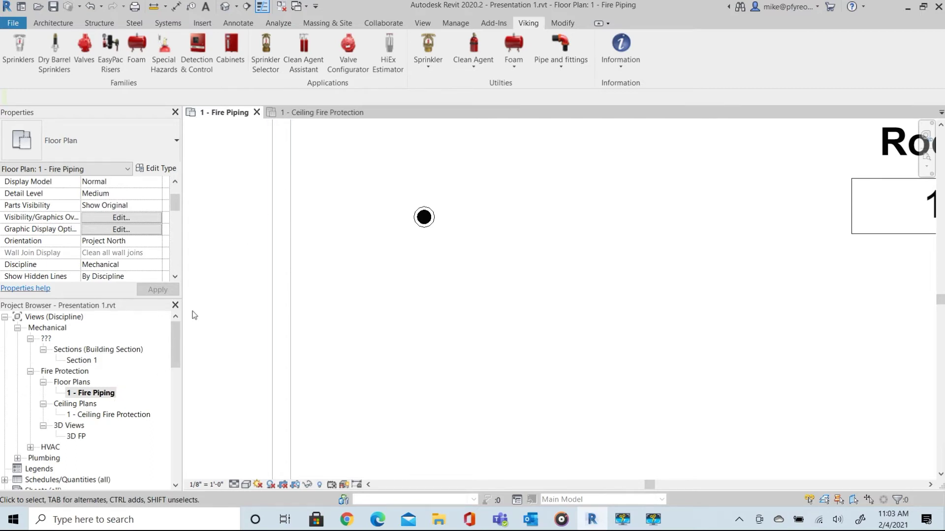
scroll(250, 237, "down", 2)
scroll(232, 270, "down", 1)
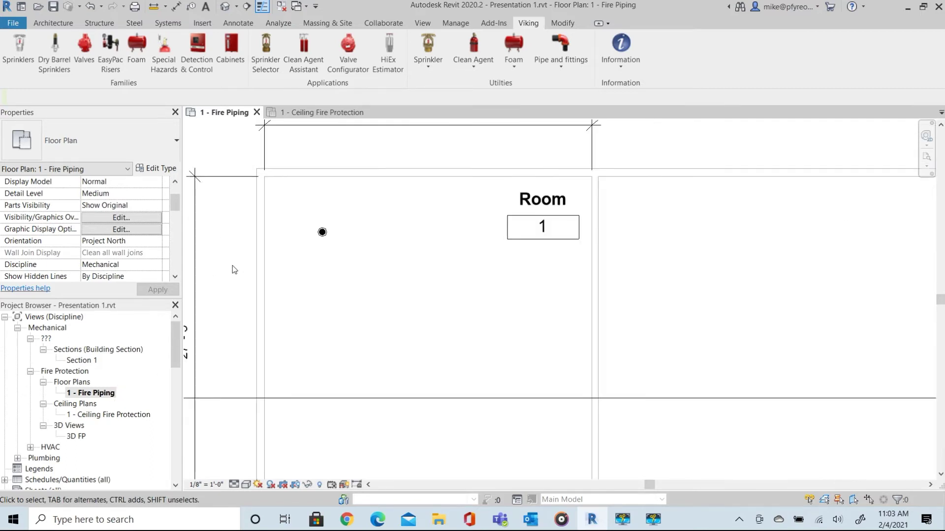
middle_click_drag(253, 362, 375, 338)
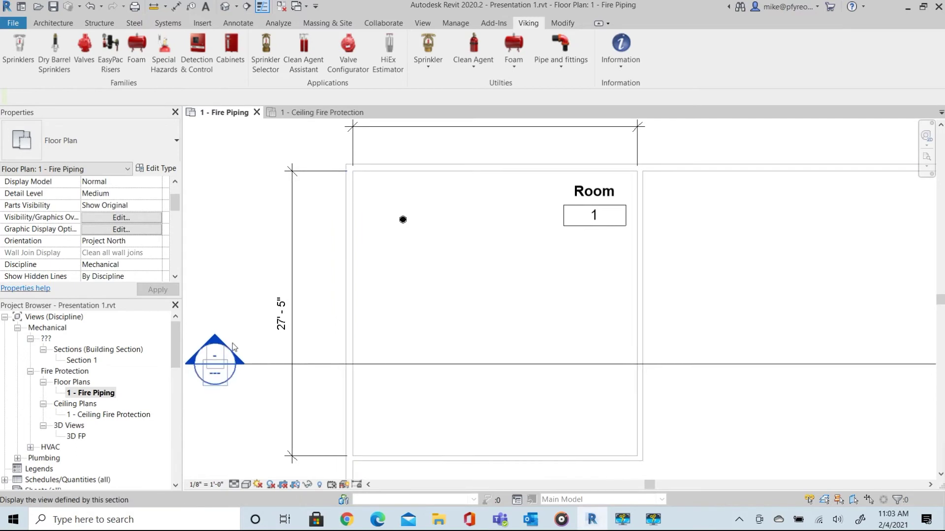
Open Section 1, zoom in, and select the pendant sprinkler at the ceiling line.
double_click(215, 340)
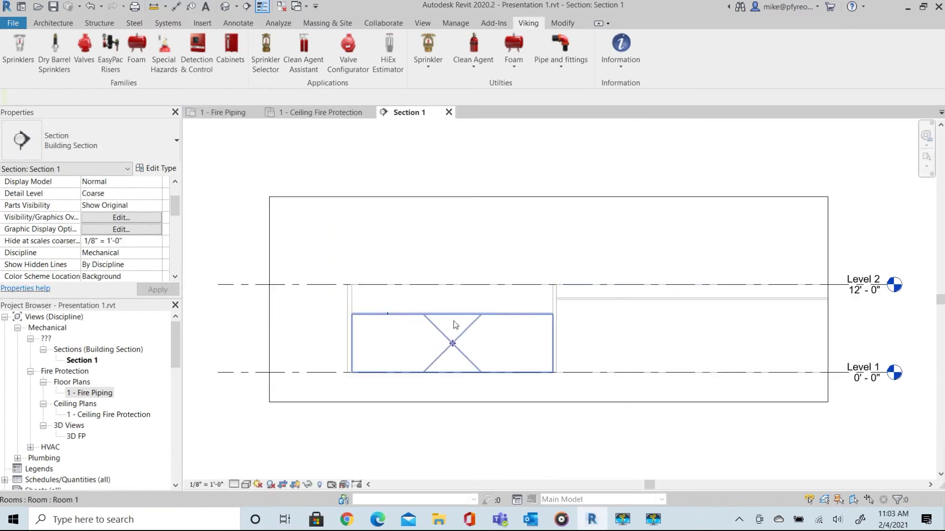
scroll(371, 312, "up", 2)
scroll(379, 317, "up", 6)
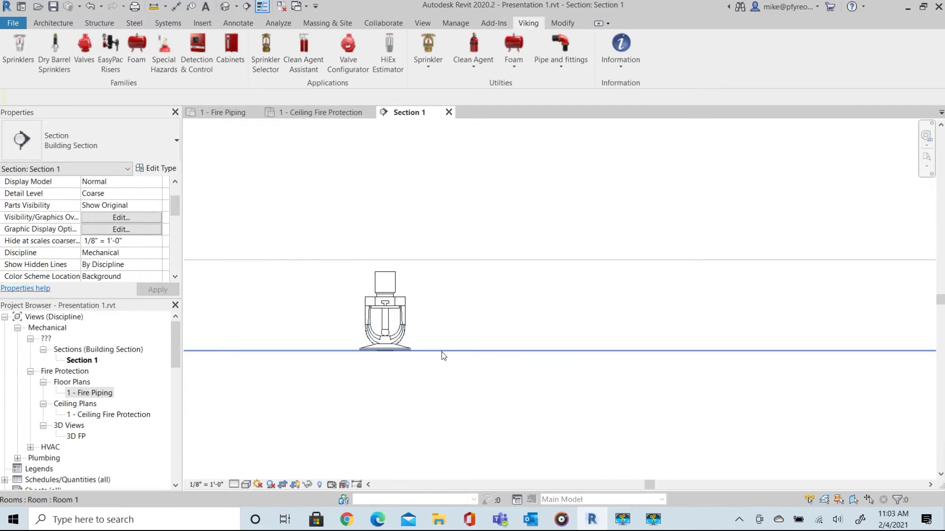
left_click(385, 303)
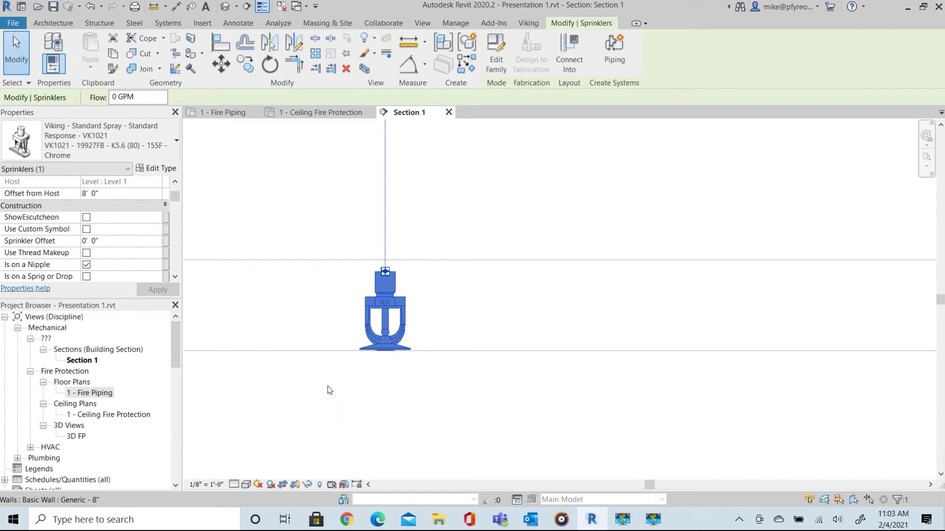
Toggle ShowEscutcheon on, off, and on again to compare the sprinkler's escutcheon.
left_click(87, 218)
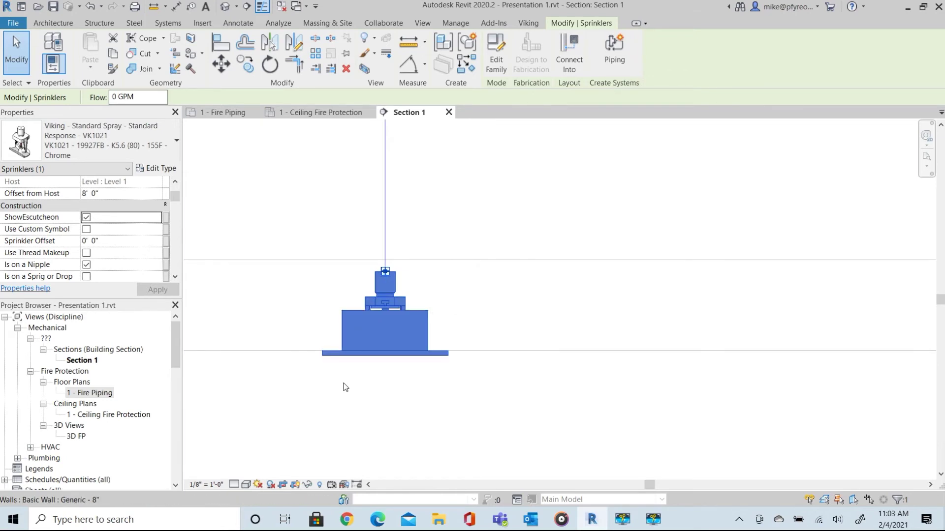
left_click(86, 217)
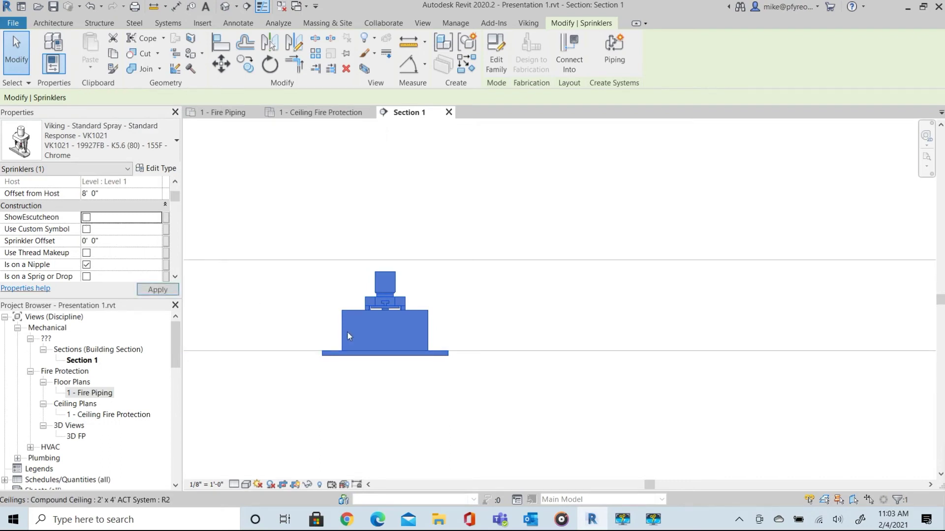
left_click(87, 218)
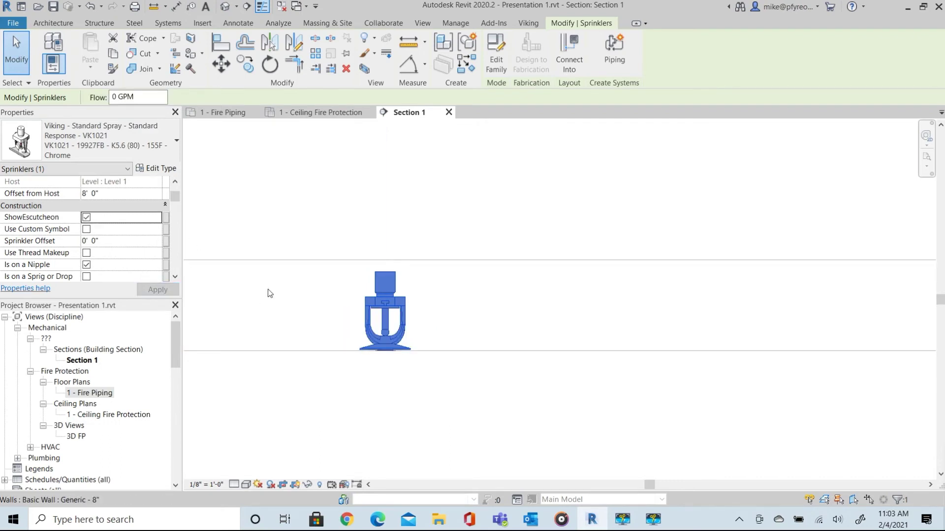
Set the Sprinkler Offset to 1" so the head hangs below the ceiling.
left_click(113, 241)
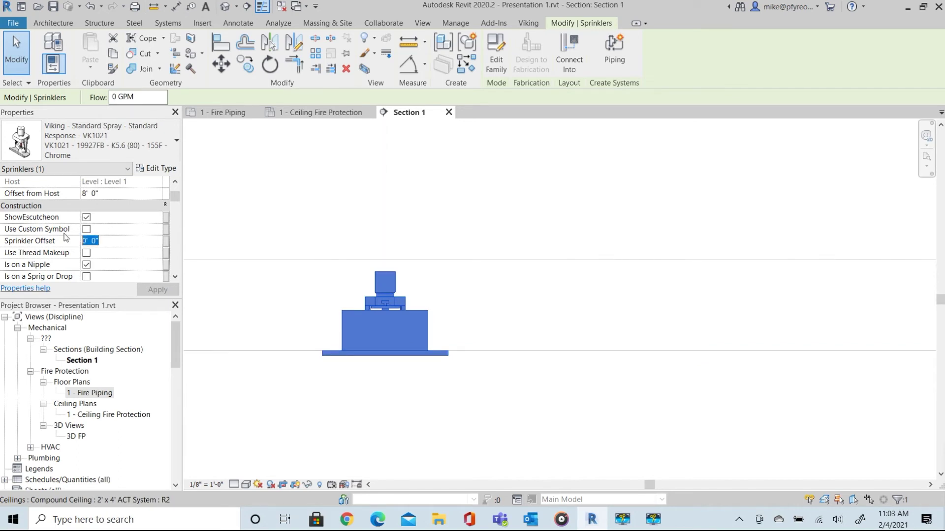
type("1\"")
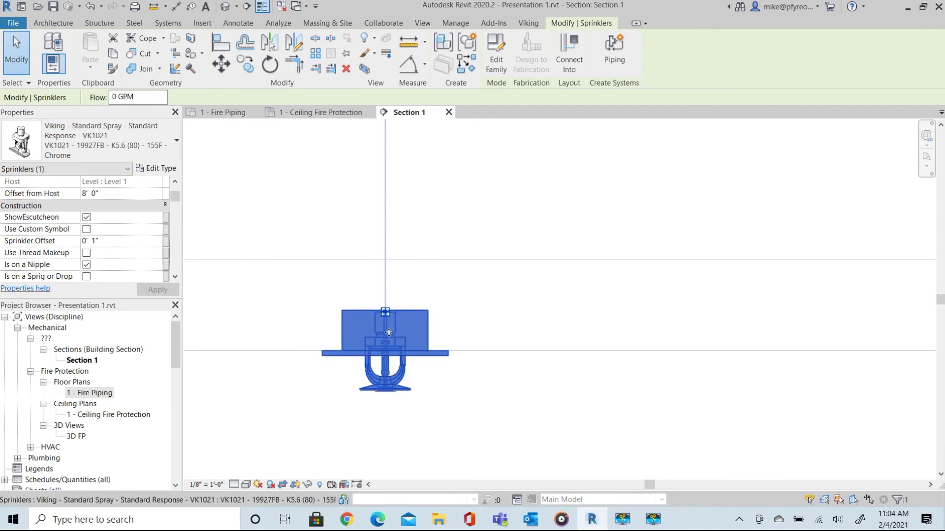
scroll(116, 192, "up", 1)
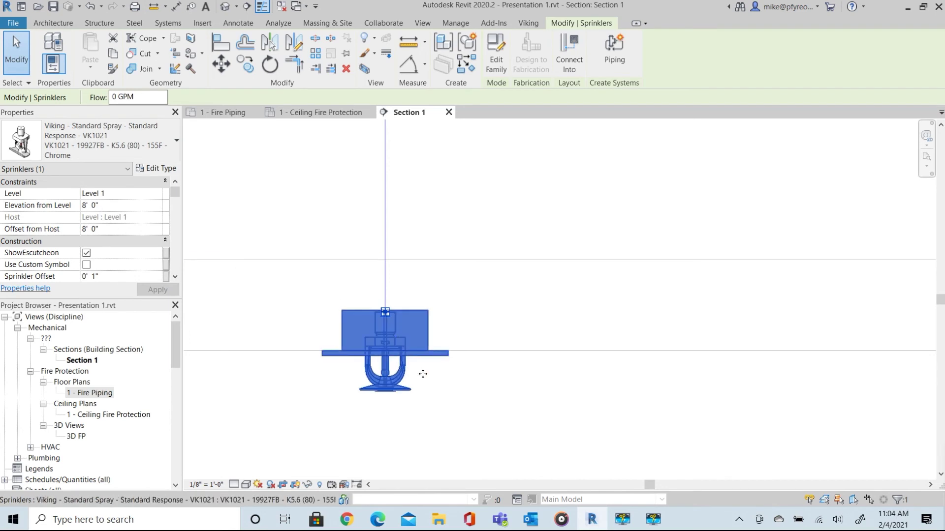
Reopen the 1 - Ceiling Fire Protection plan and select the sprinkler in its ceiling tile.
left_click(446, 397)
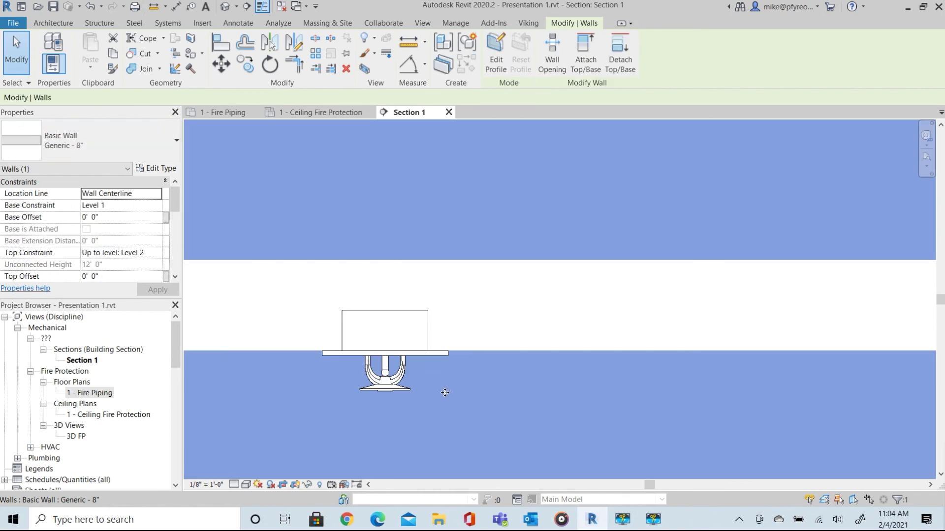
left_click(126, 416)
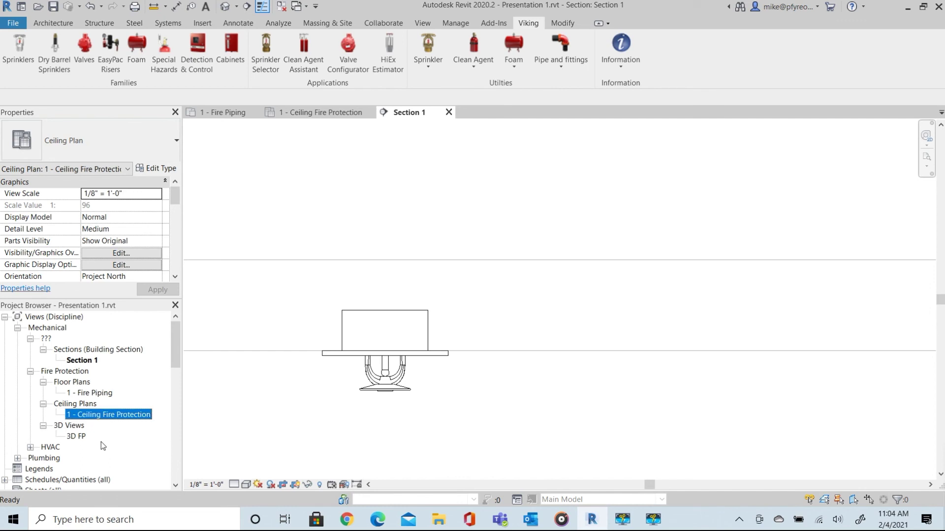
double_click(88, 419)
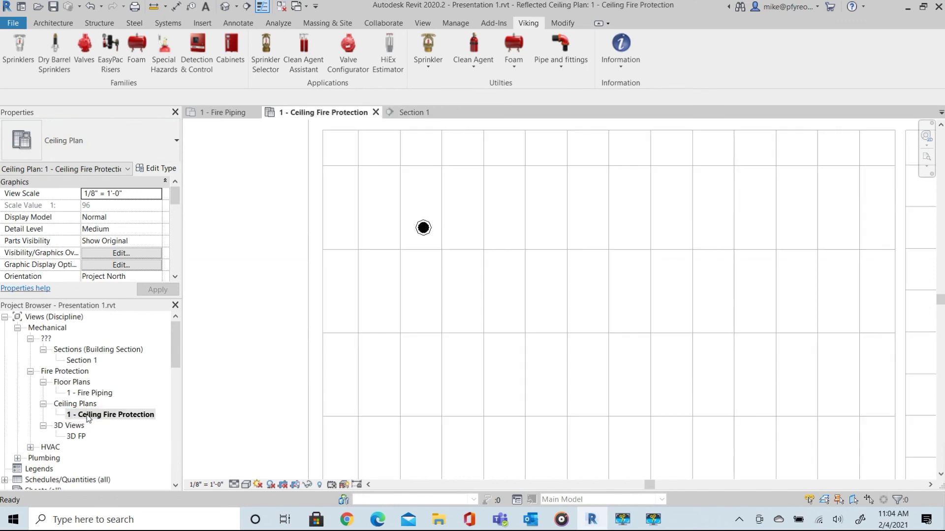
left_click(423, 228)
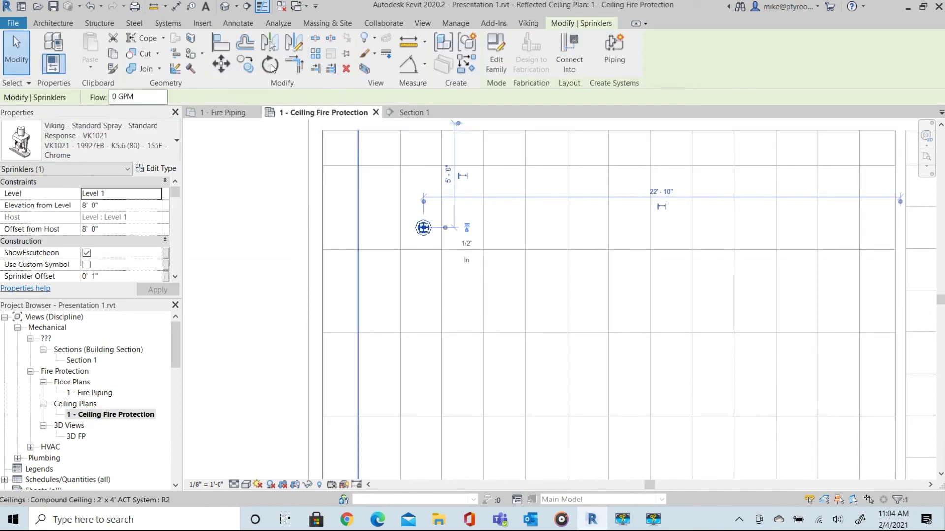